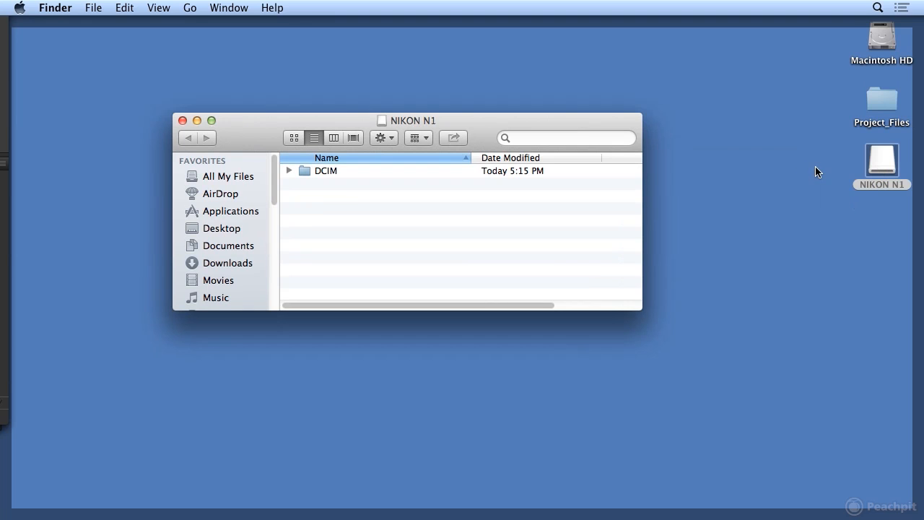
# Step: Browse the DCIM/122NC1J1 folder on the NIKON N1 card to check its first JPG and NEF files, and close the window
pyautogui.doubleClick(336, 173)
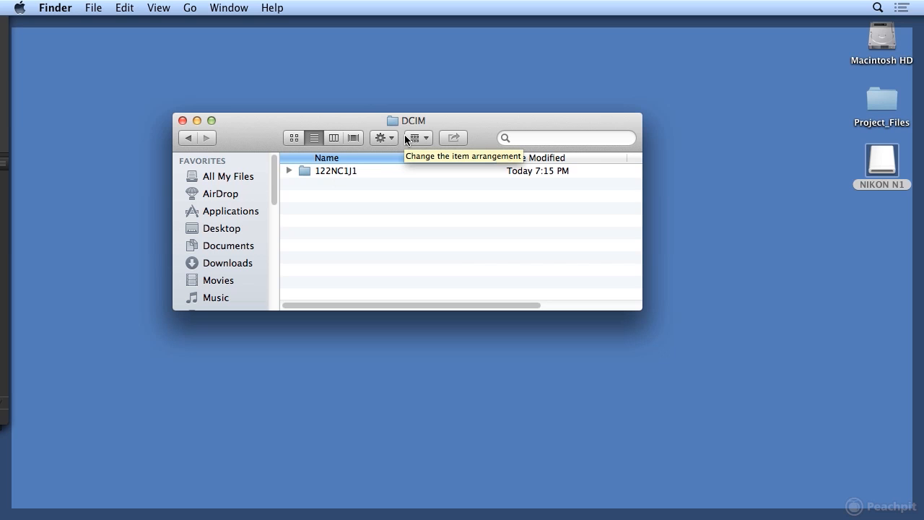
pyautogui.doubleClick(328, 173)
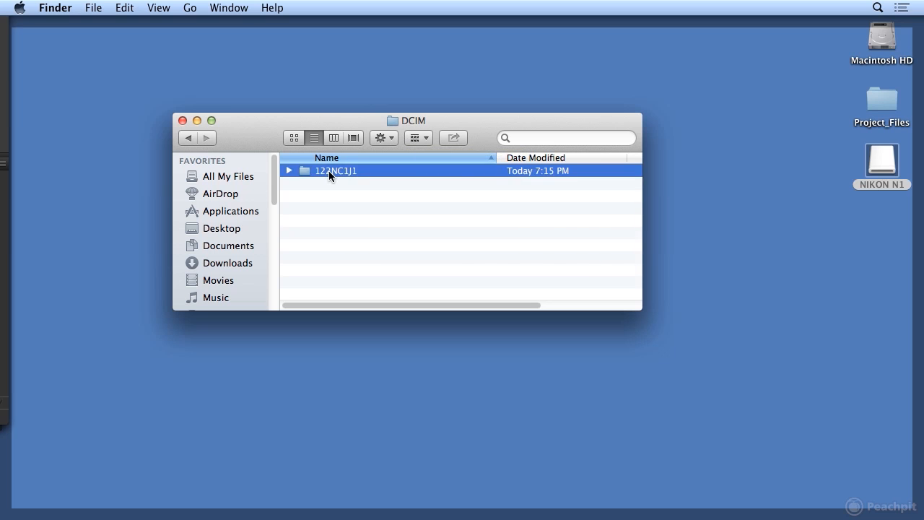
pyautogui.click(333, 175)
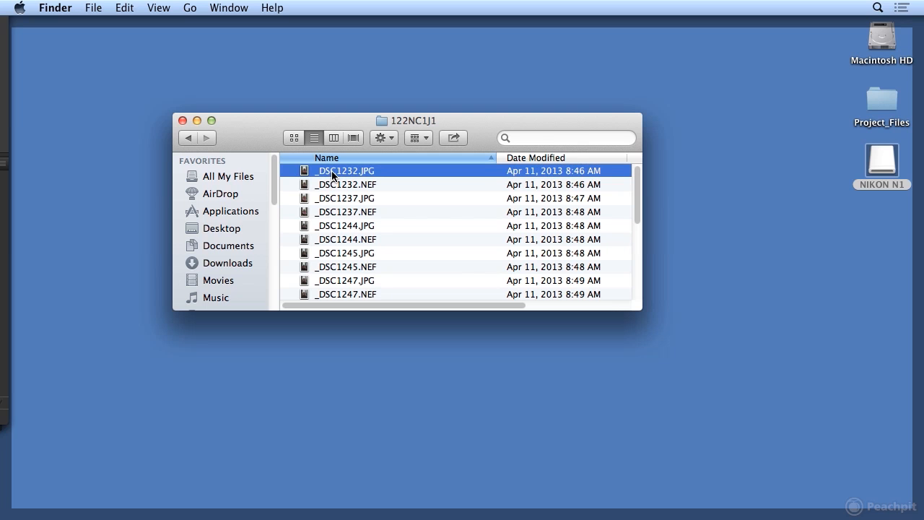
pyautogui.click(332, 186)
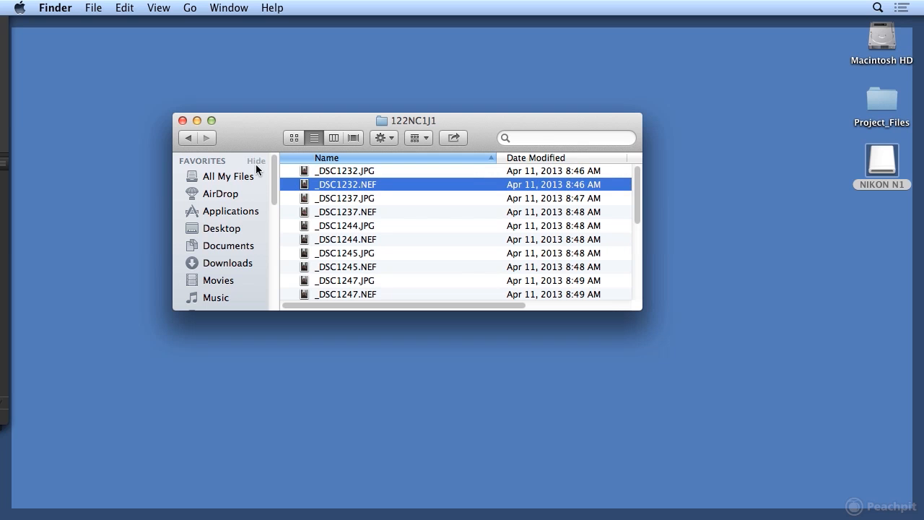
pyautogui.click(189, 138)
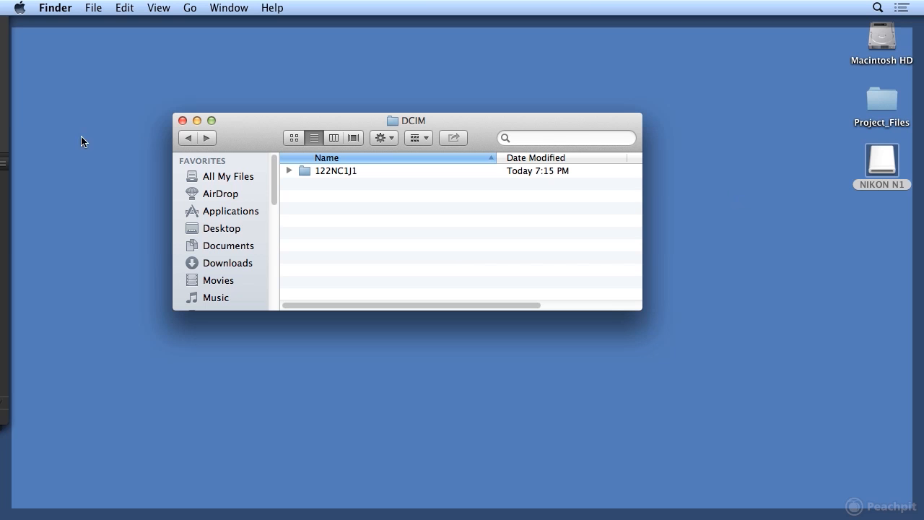
pyautogui.click(182, 122)
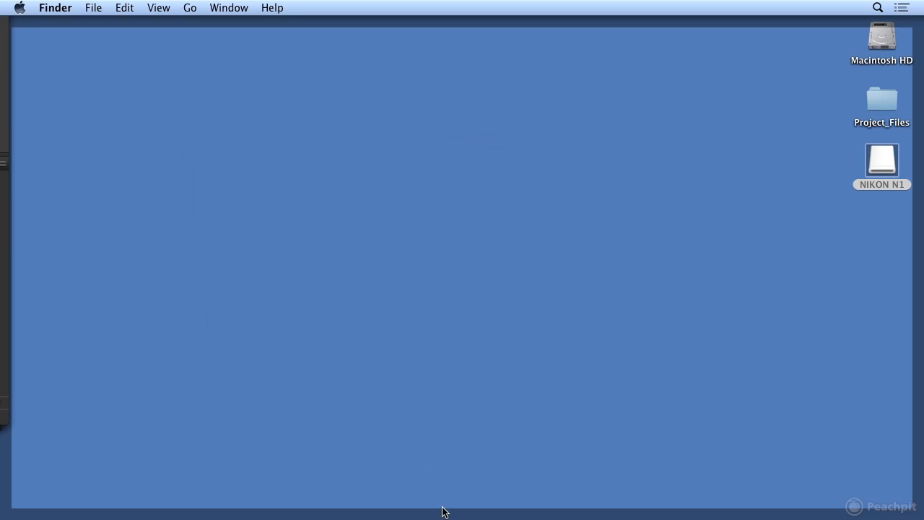
# Step: Switch to Adobe Bridge CC and open the Photo Downloader for getting photos from a camera
pyautogui.moveTo(448, 506)
pyautogui.click(585, 506)
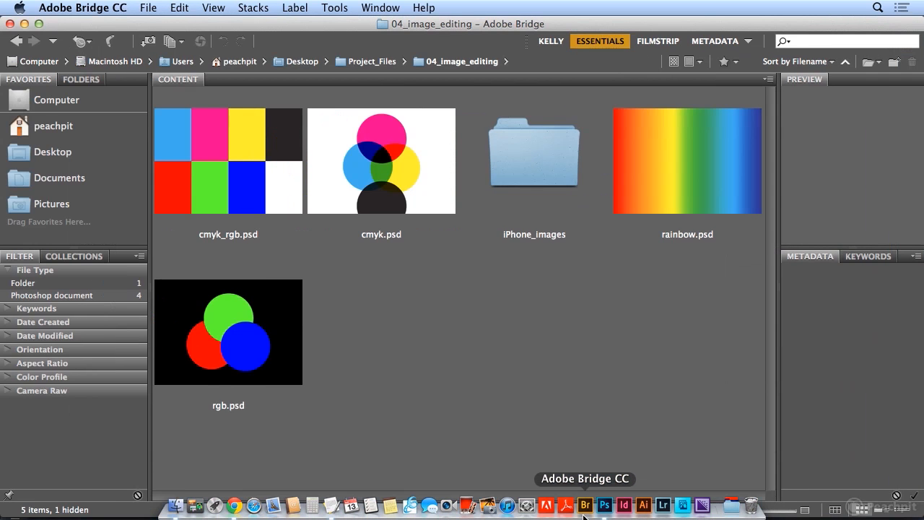
pyautogui.click(149, 9)
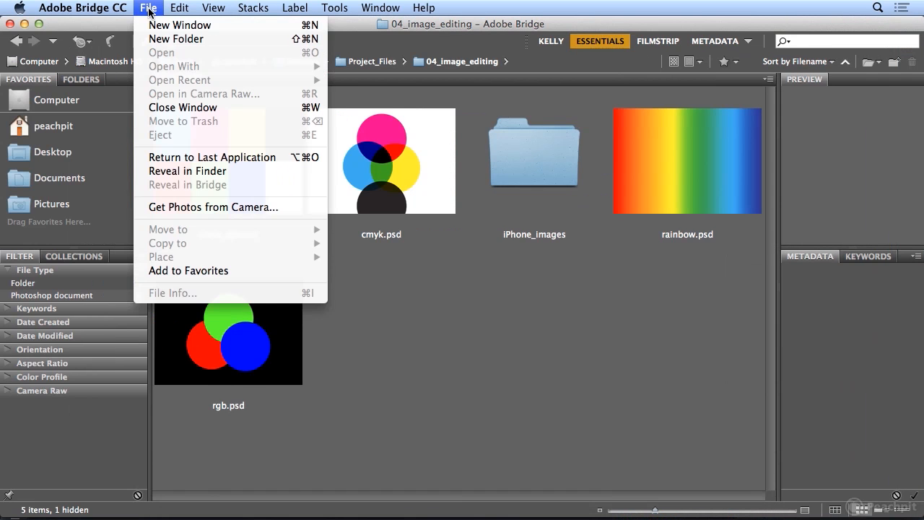
pyautogui.click(206, 207)
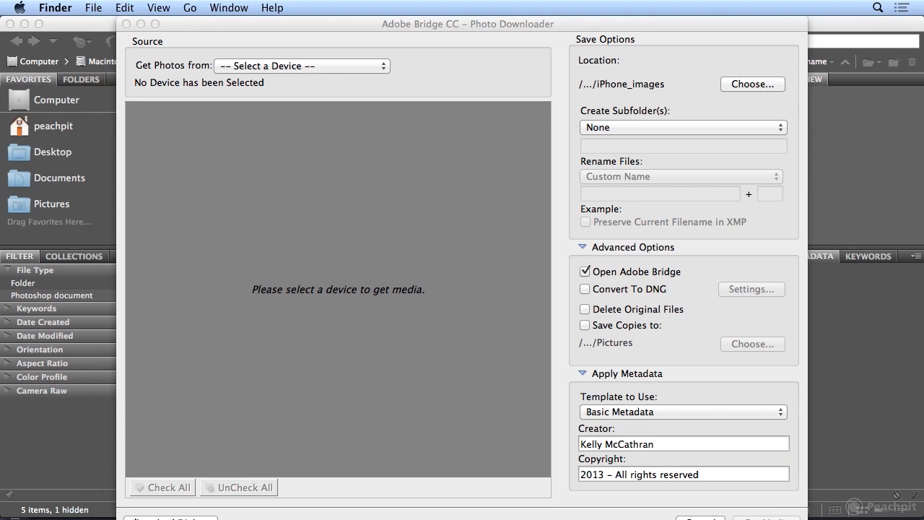
# Step: View the Photo Downloader's standard dialog and return to the advanced dialog
pyautogui.click(145, 516)
pyautogui.moveTo(354, 39); pyautogui.dragTo(356, 23)
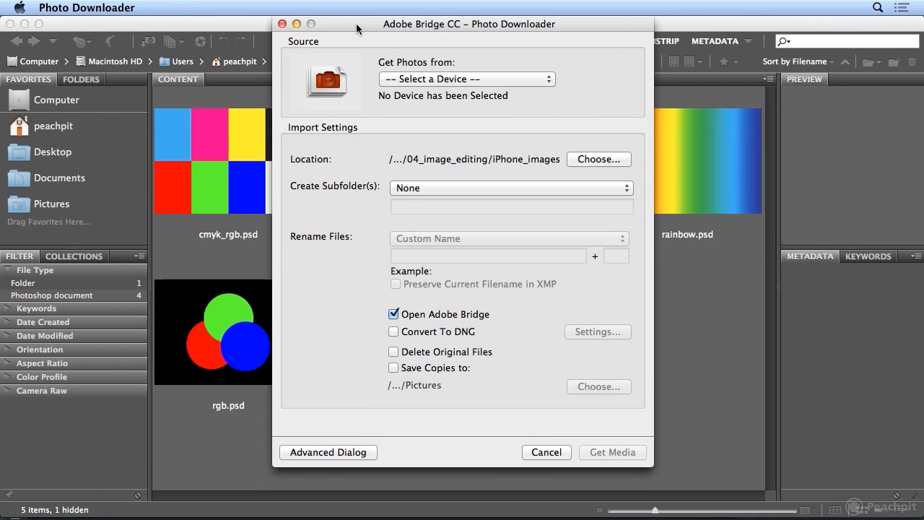
pyautogui.click(321, 452)
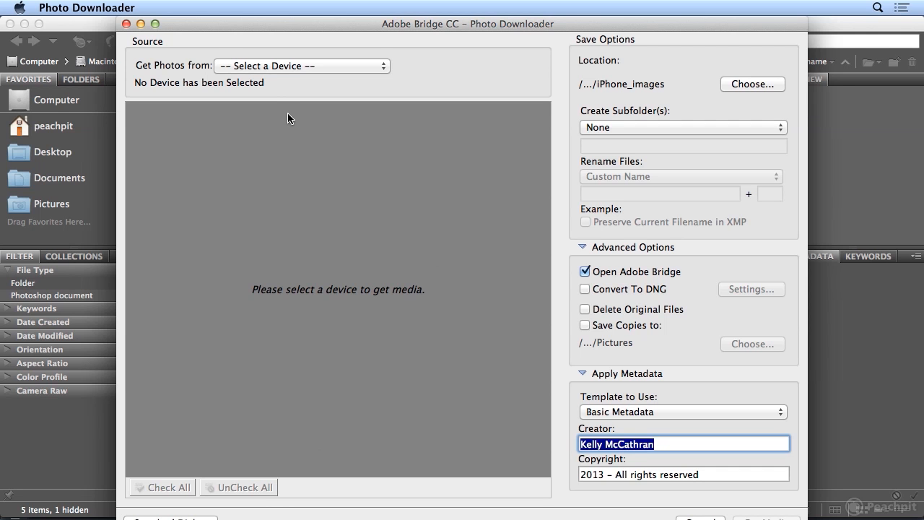
# Step: Choose NIKON N1 as the photo source and set the save location to a new baby_girl folder inside 04_image_editing
pyautogui.click(272, 66)
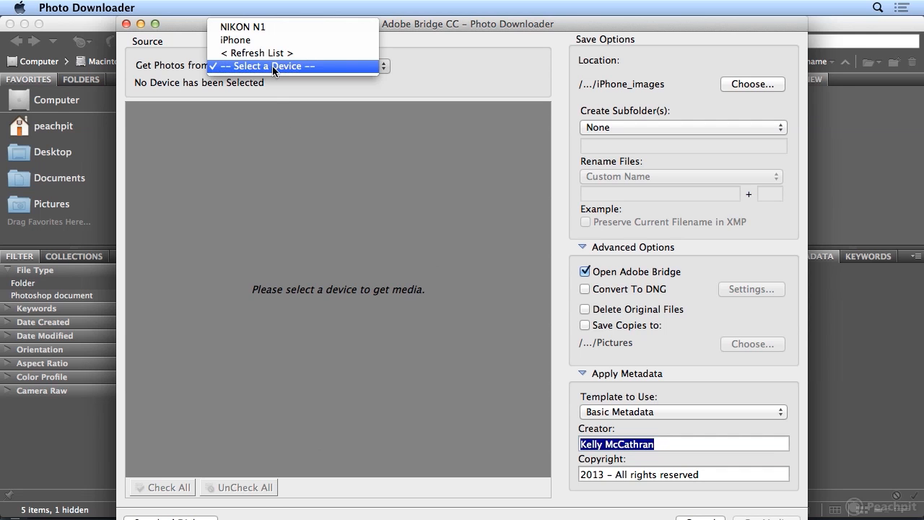
pyautogui.click(277, 26)
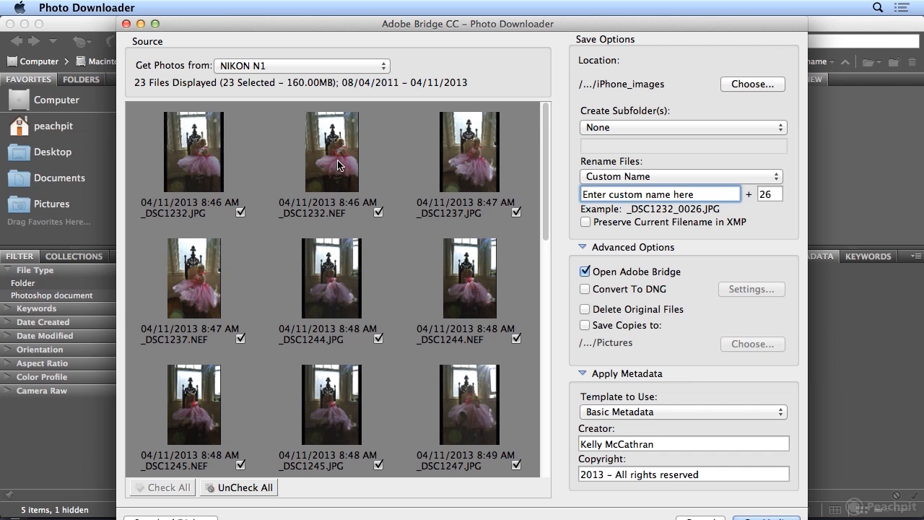
pyautogui.click(731, 84)
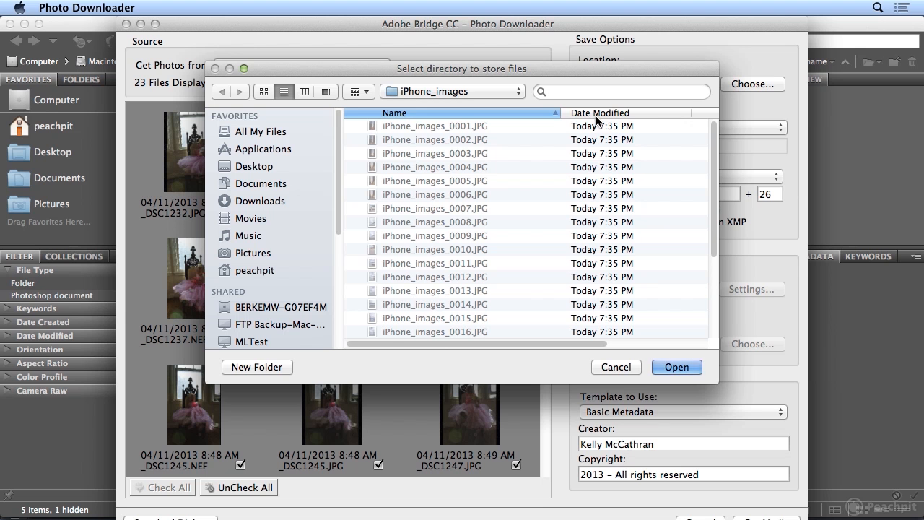
pyautogui.click(421, 90)
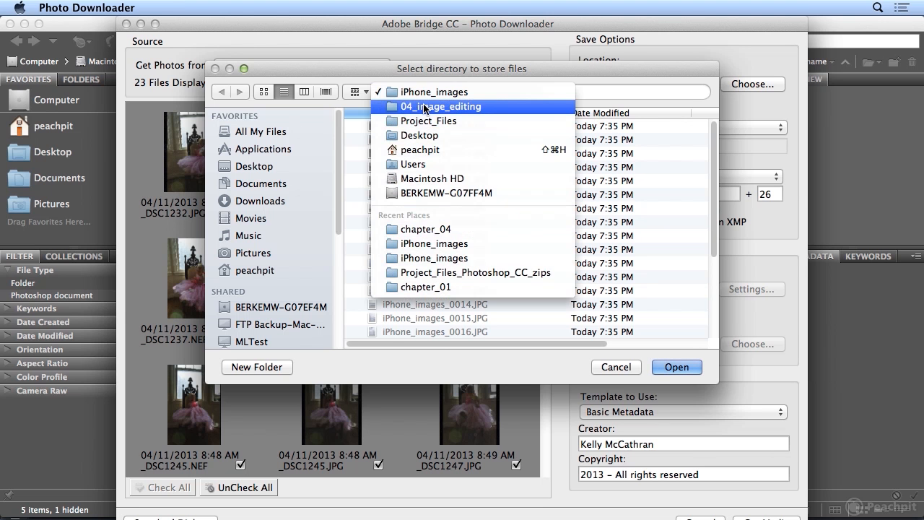
pyautogui.click(424, 107)
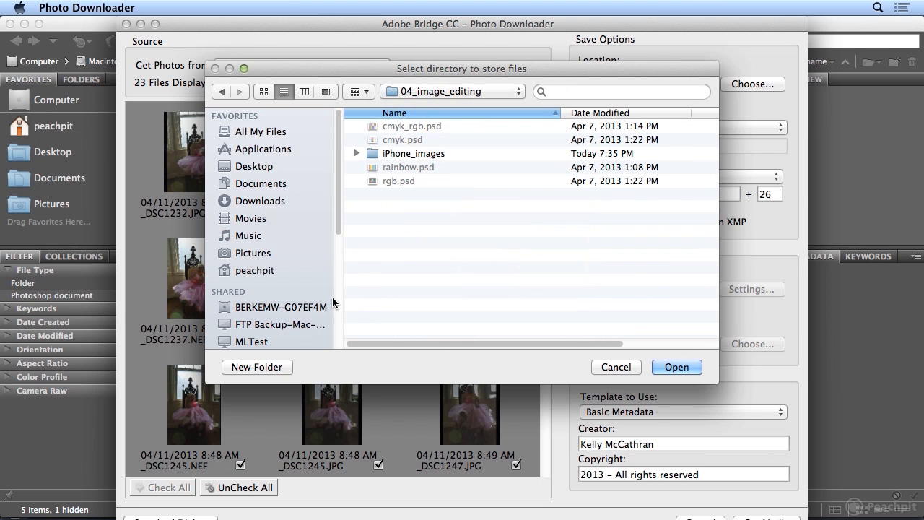
pyautogui.click(251, 367)
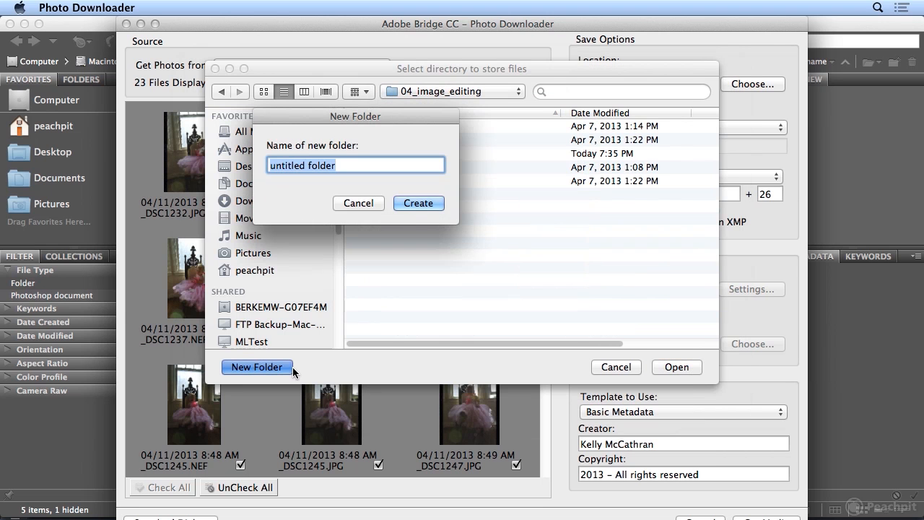
pyautogui.write('baby')
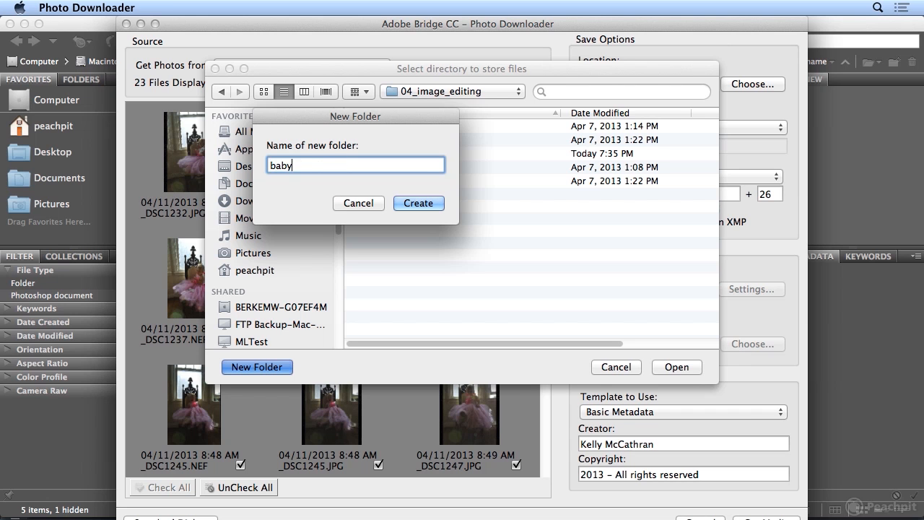
pyautogui.write('_girl')
pyautogui.click(430, 202)
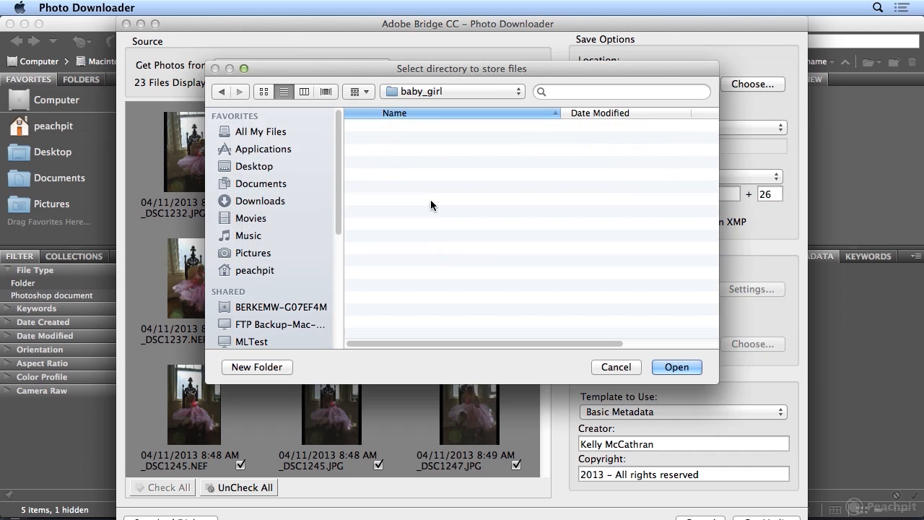
pyautogui.click(677, 367)
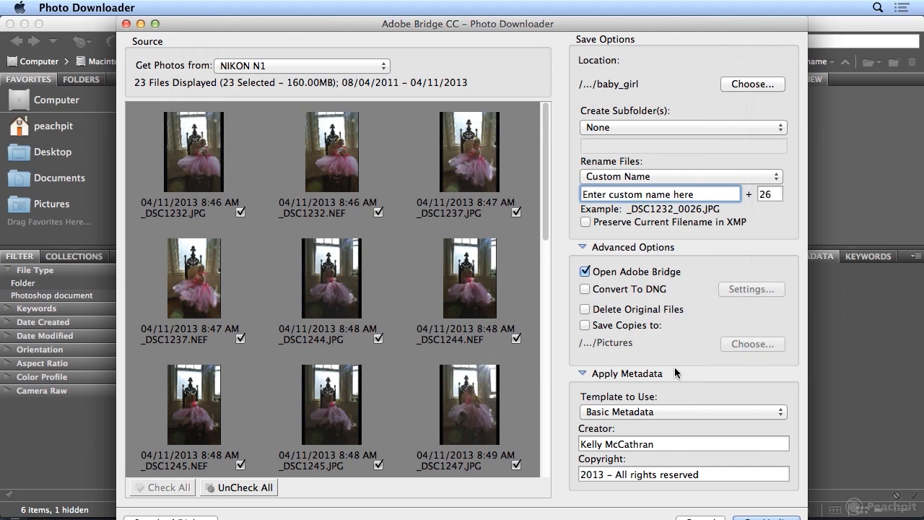
# Step: Keep subfolder creation at None and rename the imported files with the custom name baby_girl, numbered from 1
pyautogui.click(618, 127)
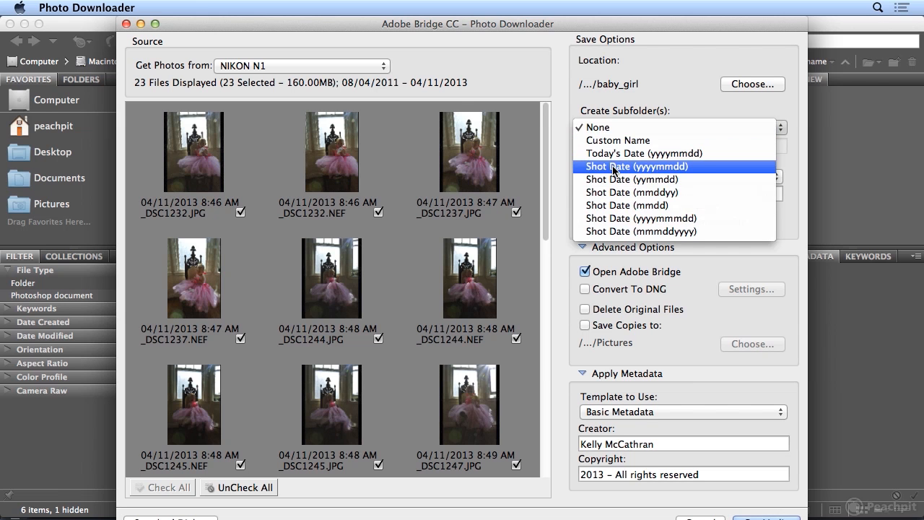
pyautogui.click(641, 127)
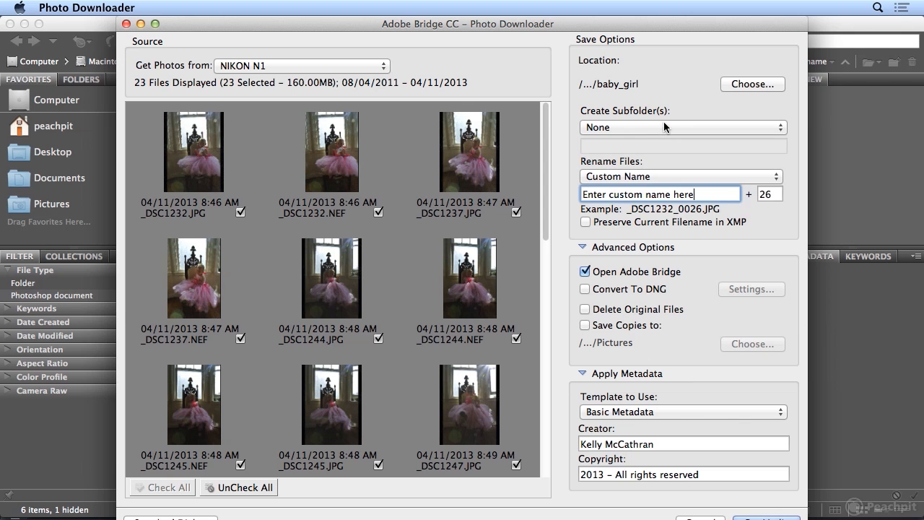
pyautogui.moveTo(704, 192); pyautogui.dragTo(536, 181)
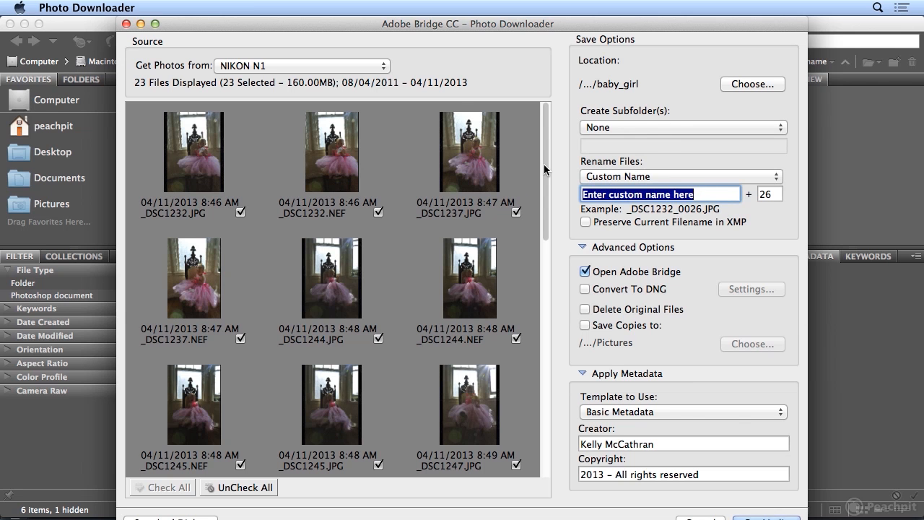
pyautogui.write('baby_girl')
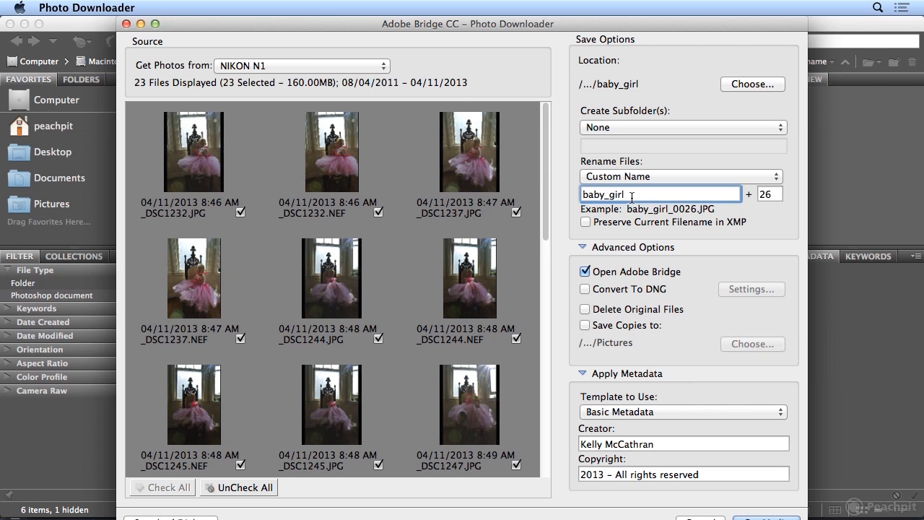
pyautogui.click(606, 194)
pyautogui.press('BackSpace')
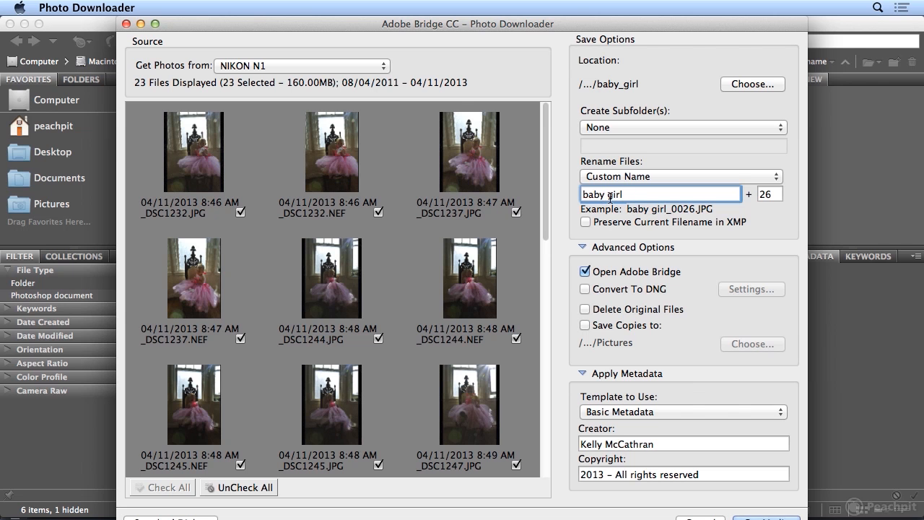
pyautogui.press('BackSpace')
pyautogui.write('_')
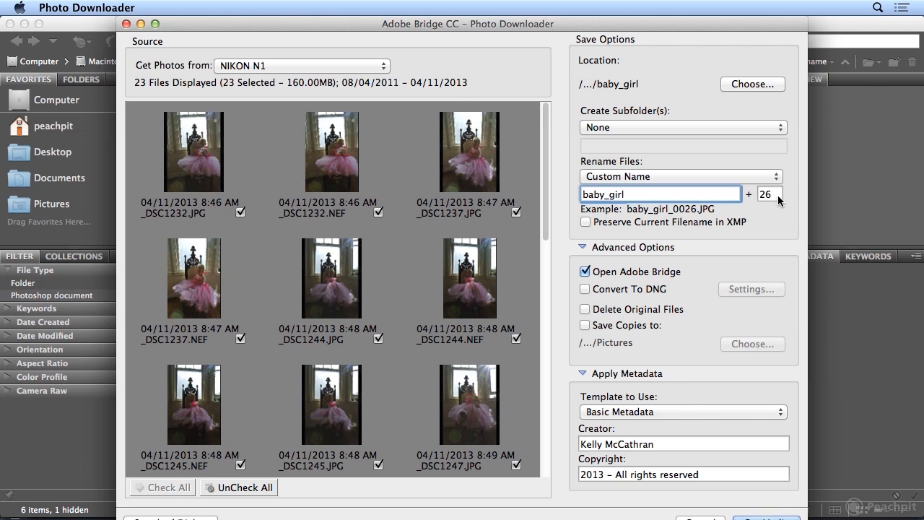
pyautogui.press('Tab')
pyautogui.write('1')
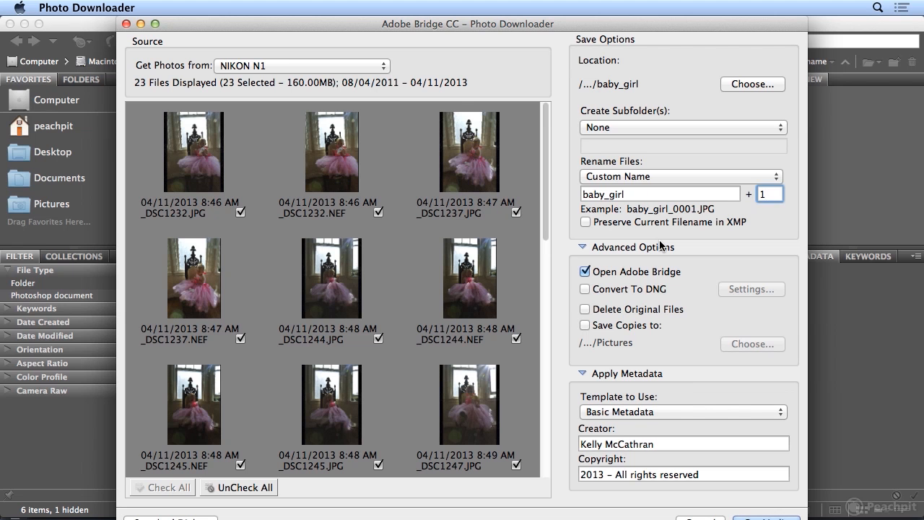
# Step: Keep the Basic Metadata template, check the photo thumbnails and import all selected photos
pyautogui.click(657, 409)
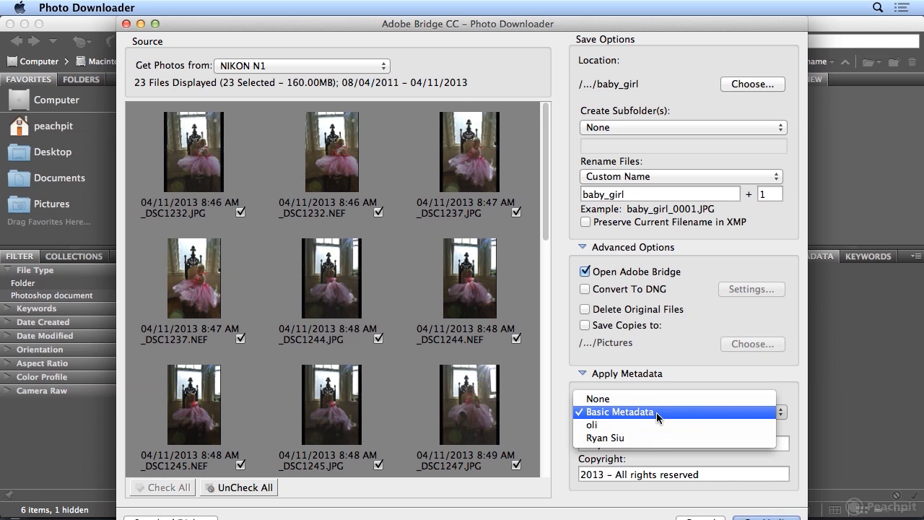
pyautogui.click(656, 412)
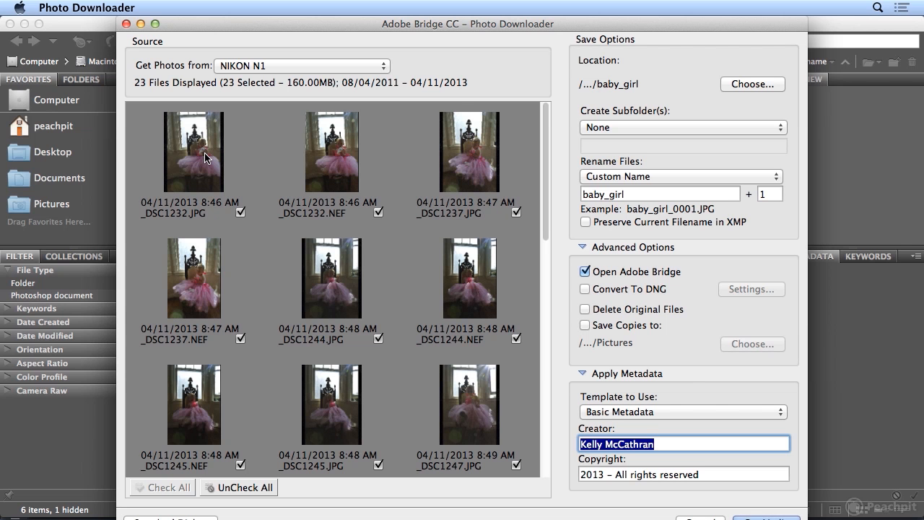
pyautogui.scroll(-10, 205, 157)
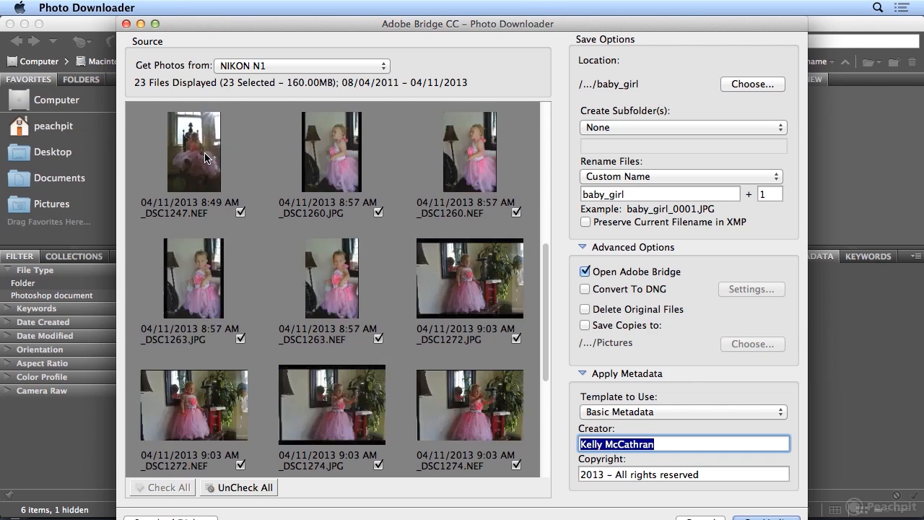
pyautogui.scroll(10, 205, 157)
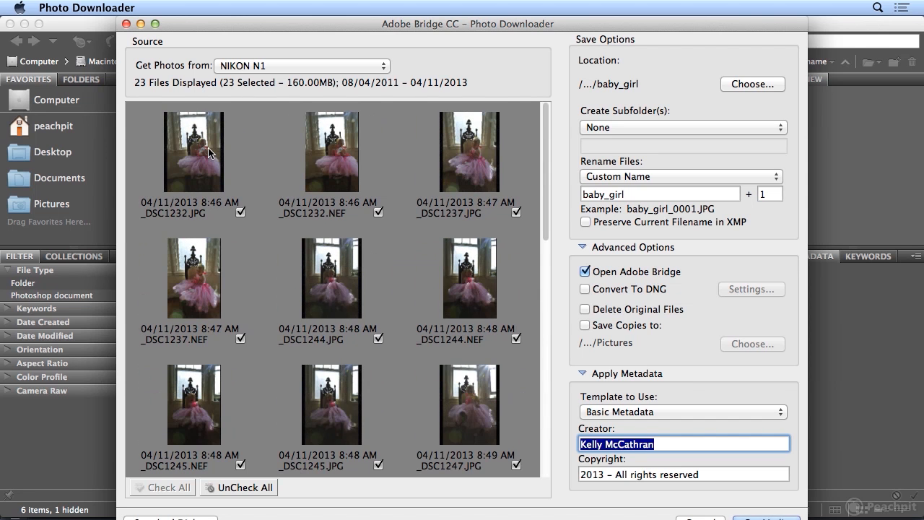
pyautogui.click(769, 518)
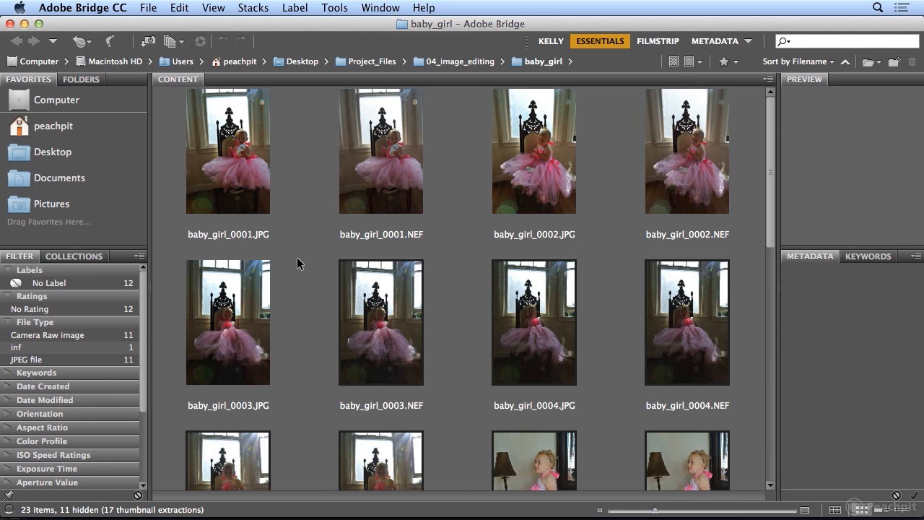
# Step: Compare the previews and metadata of baby_girl_0001.JPG and baby_girl_0001.NEF
pyautogui.click(220, 192)
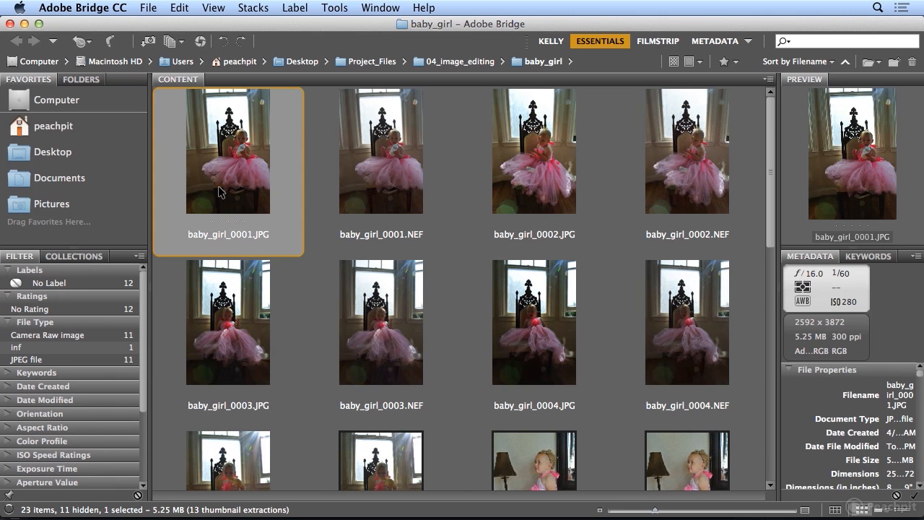
pyautogui.click(405, 207)
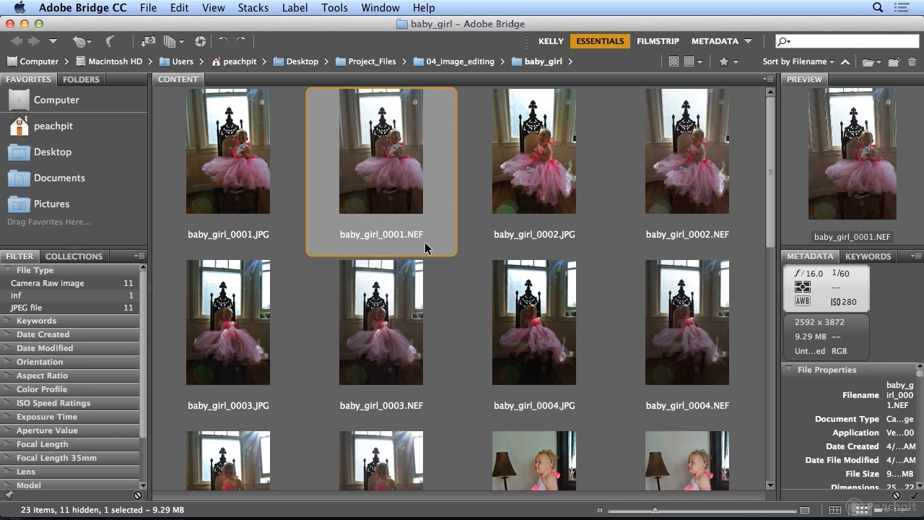
pyautogui.click(285, 194)
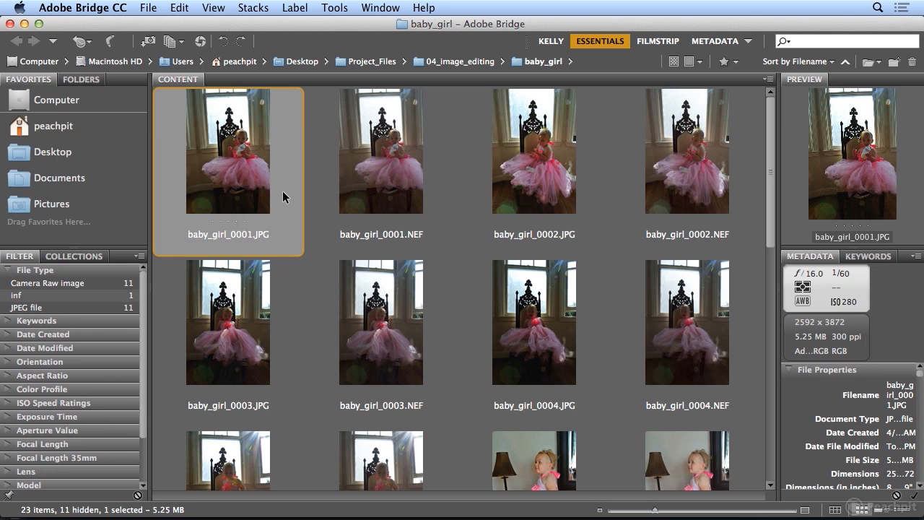
pyautogui.click(364, 192)
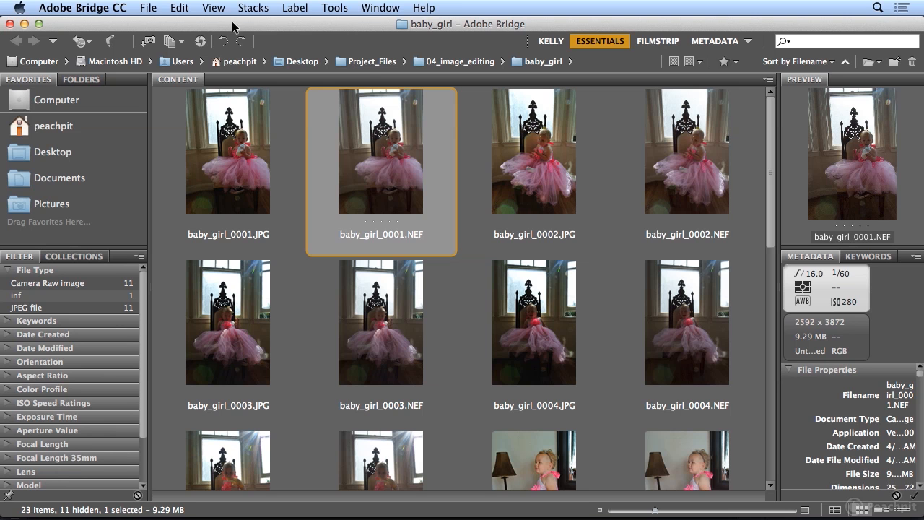
# Step: Select all items in the baby_girl folder and start a slideshow of them
pyautogui.click(180, 8)
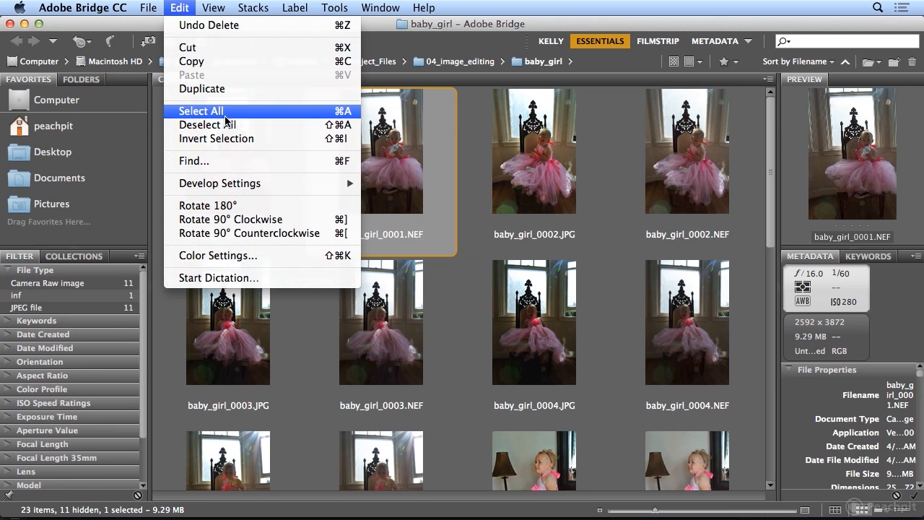
pyautogui.click(217, 112)
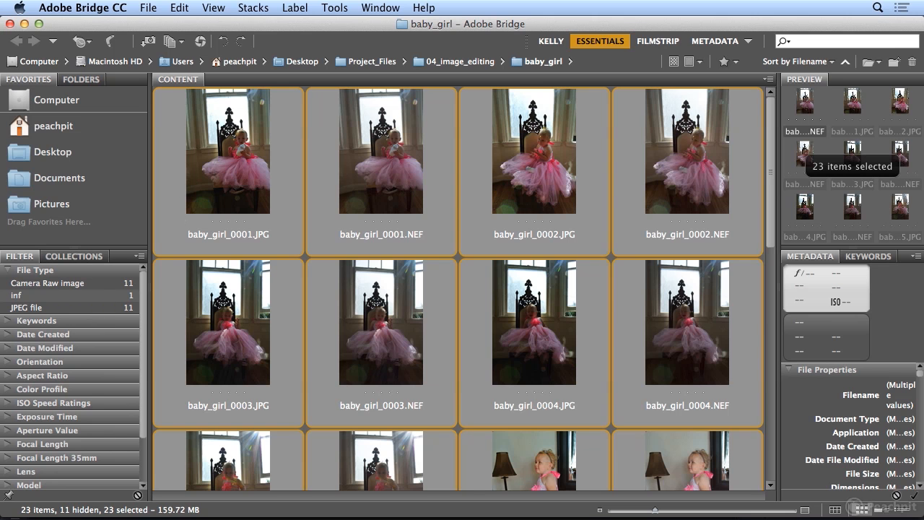
pyautogui.click(214, 8)
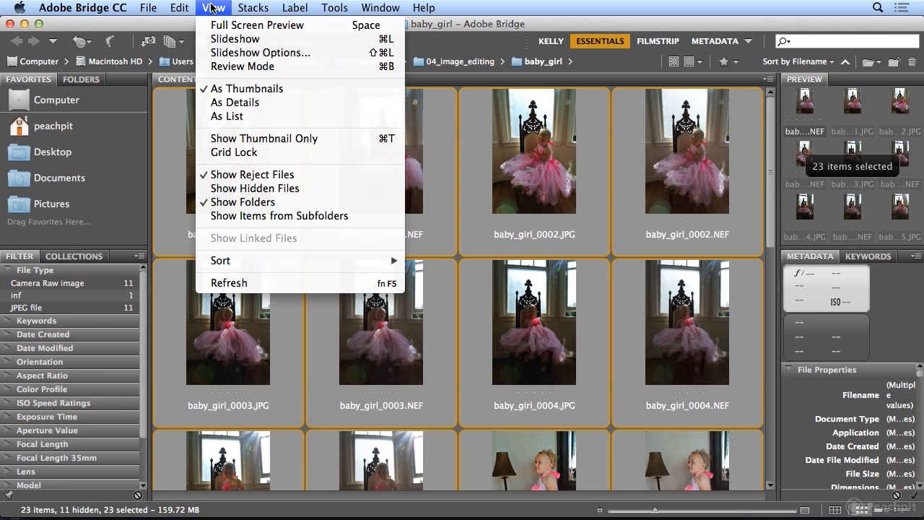
pyautogui.click(221, 39)
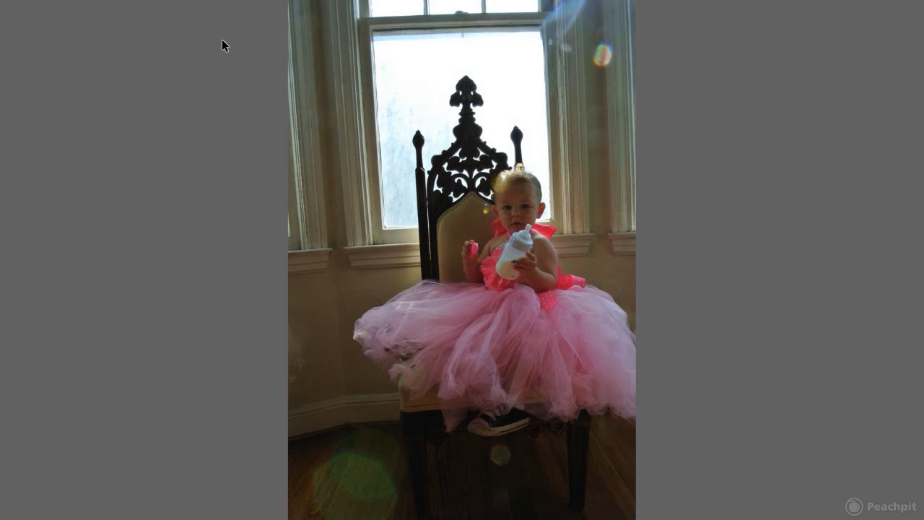